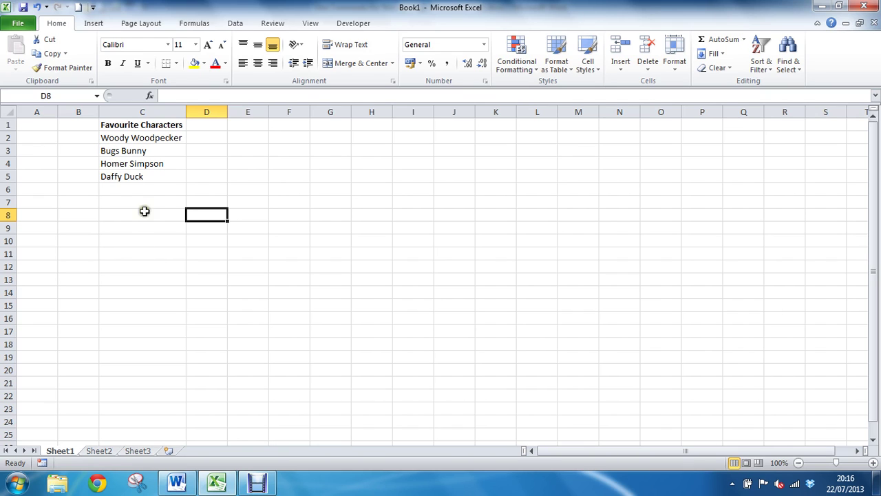
# - Insert a new comment on the Woody Woodpecker cell C2 and delete its default author text
pyautogui.click(156, 140)
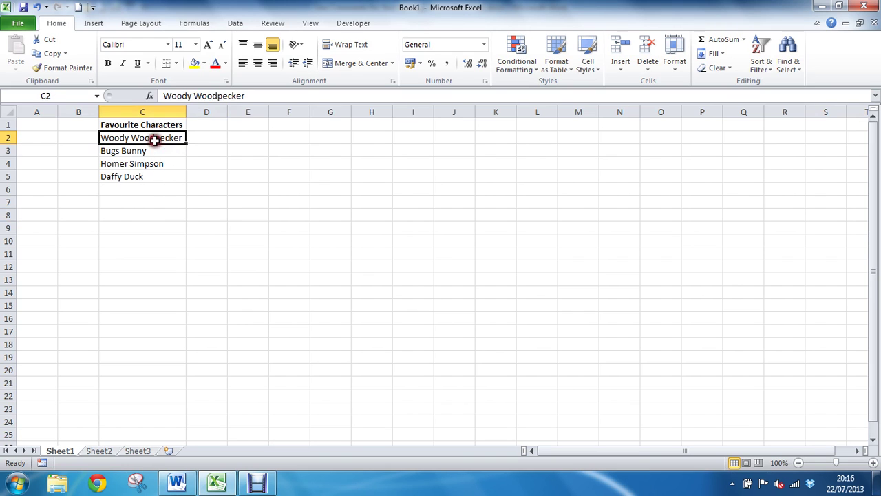
pyautogui.click(183, 218)
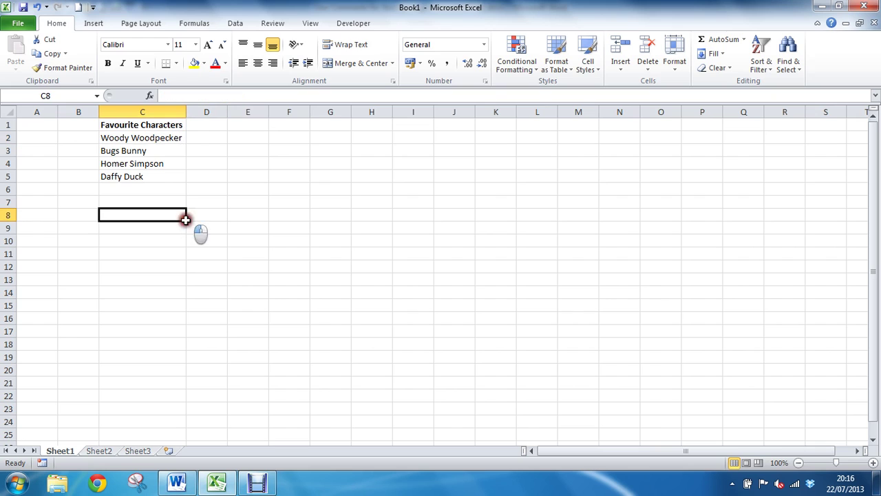
pyautogui.click(155, 138)
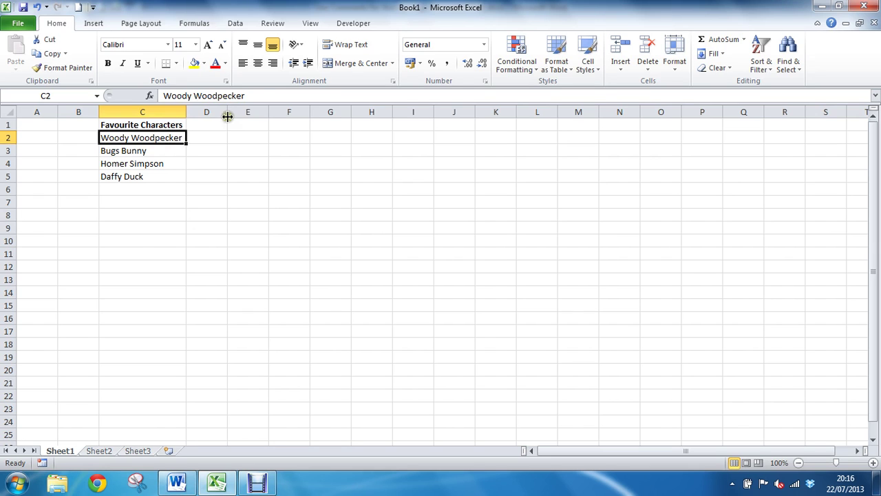
pyautogui.click(275, 23)
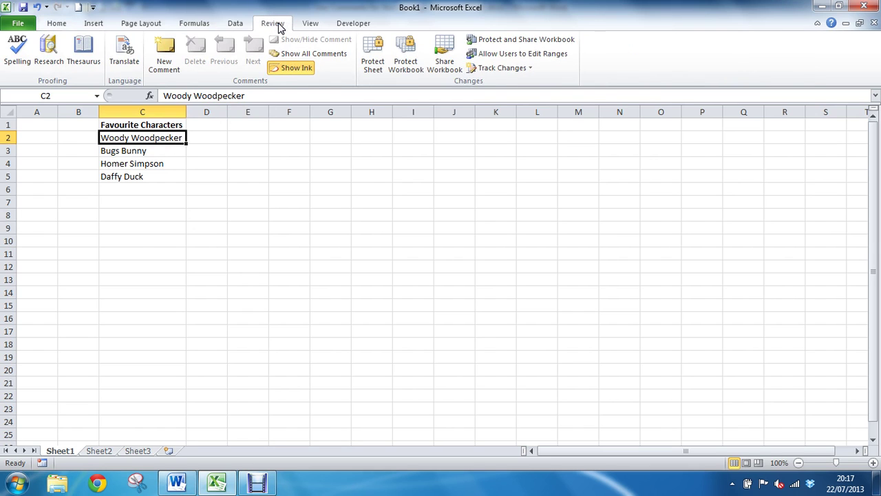
pyautogui.click(164, 60)
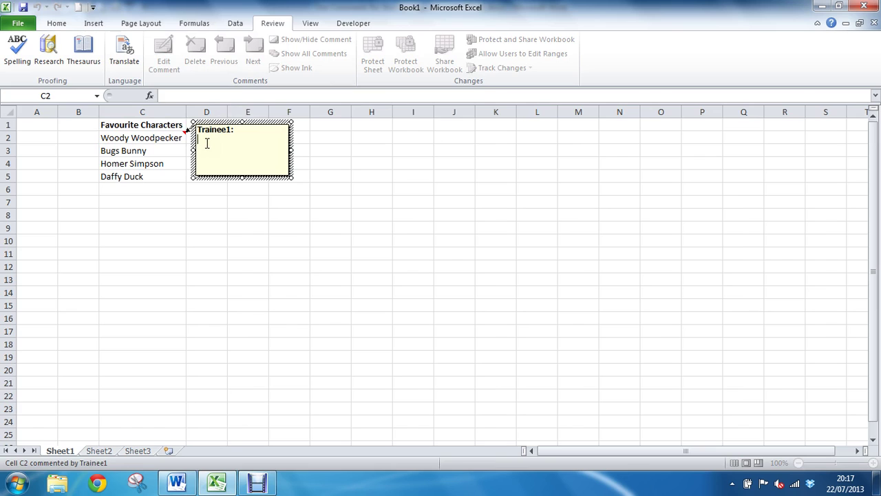
pyautogui.click(230, 130)
pyautogui.moveTo(230, 130); pyautogui.dragTo(200, 136)
pyautogui.press('Delete')
# - Open the picture fill effects for the background colour of the C2 comment
pyautogui.rightClick(194, 163)
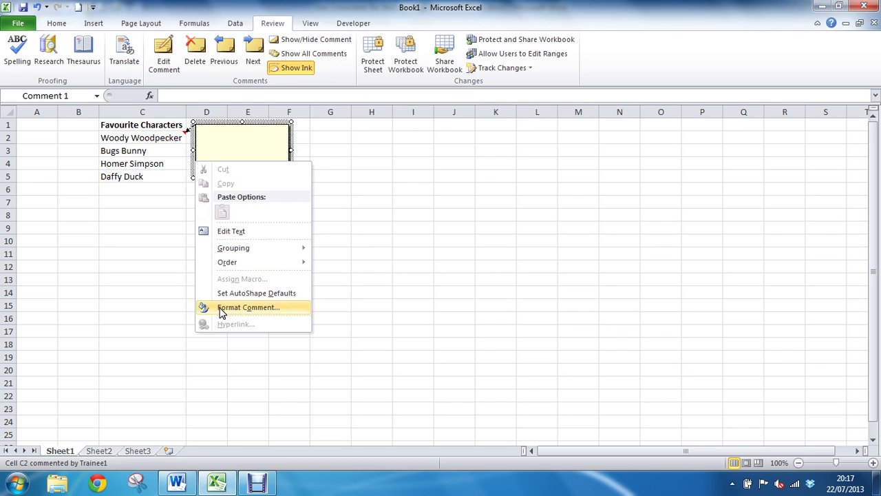
pyautogui.click(221, 309)
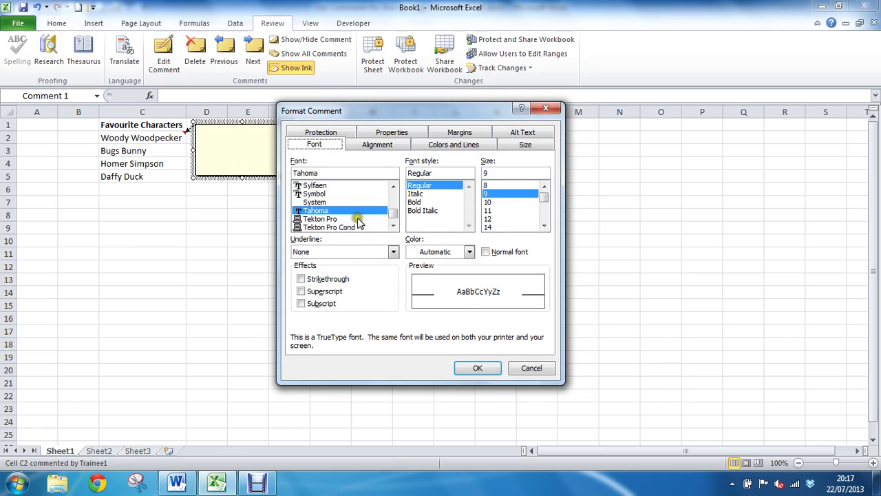
pyautogui.click(438, 145)
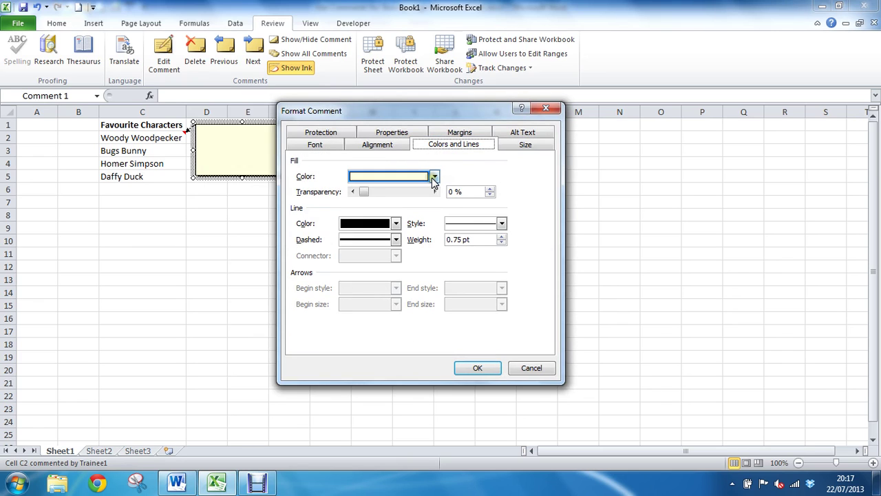
pyautogui.click(434, 177)
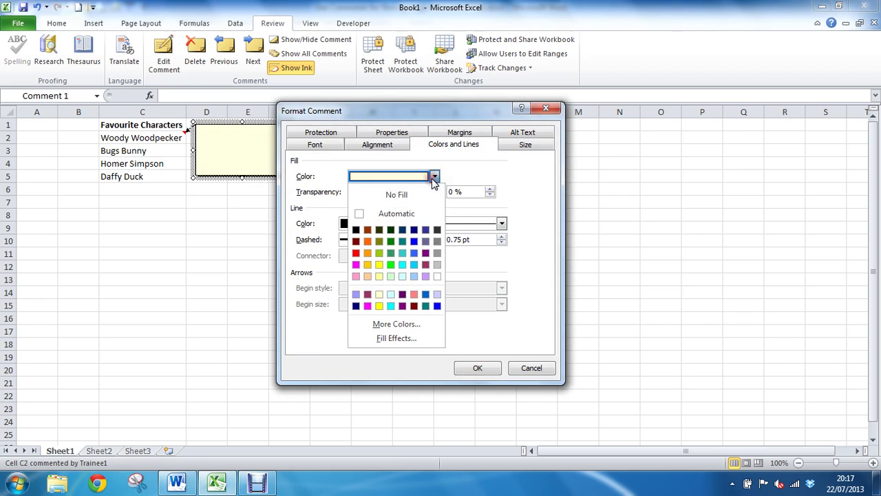
pyautogui.click(396, 338)
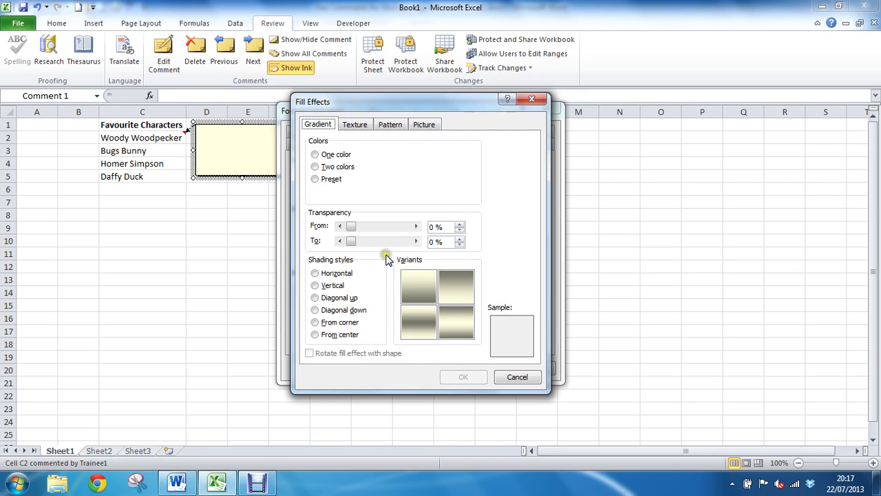
pyautogui.click(432, 131)
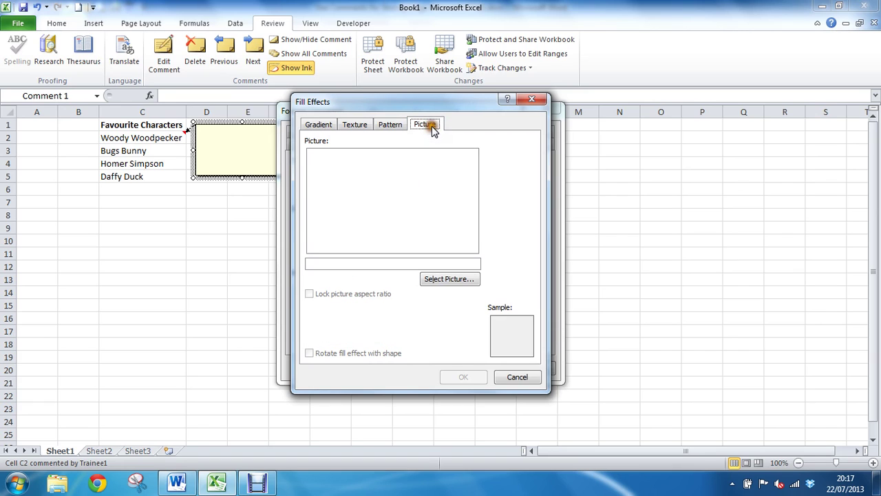
# - Fill the comment background with woody.jpg from the pics folder on the Desktop and apply the comment formatting
pyautogui.click(435, 282)
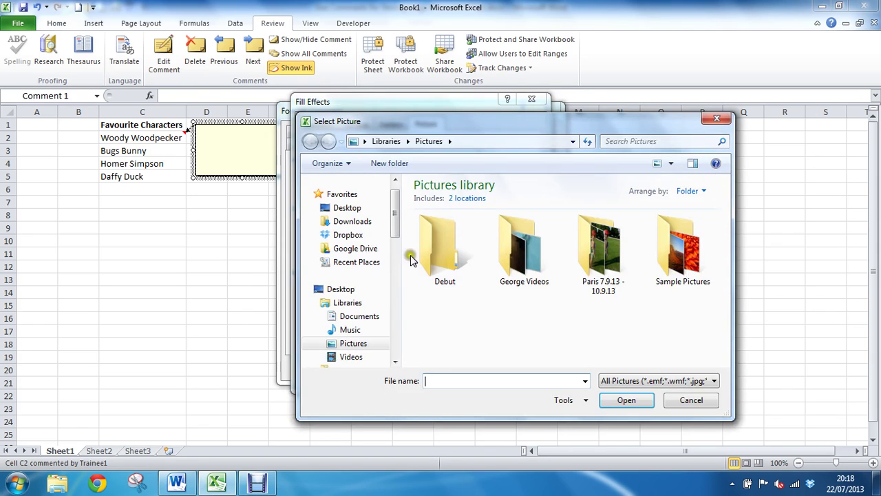
pyautogui.click(347, 208)
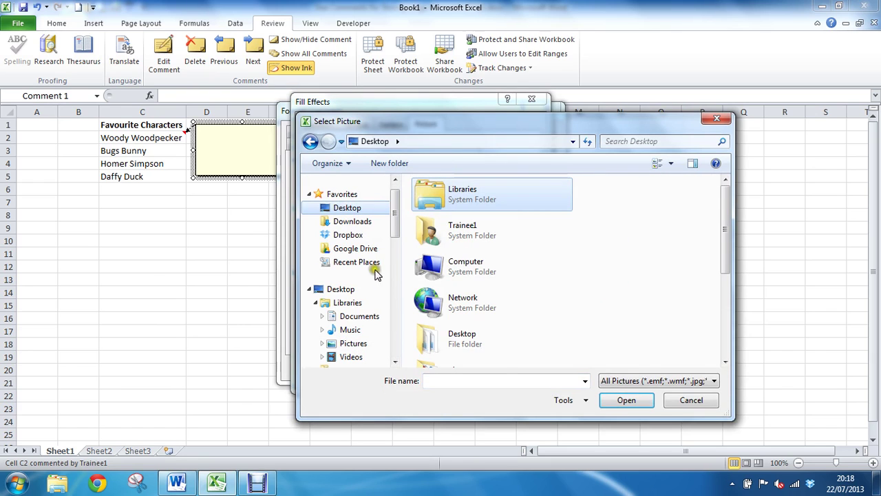
pyautogui.moveTo(719, 230); pyautogui.dragTo(721, 271)
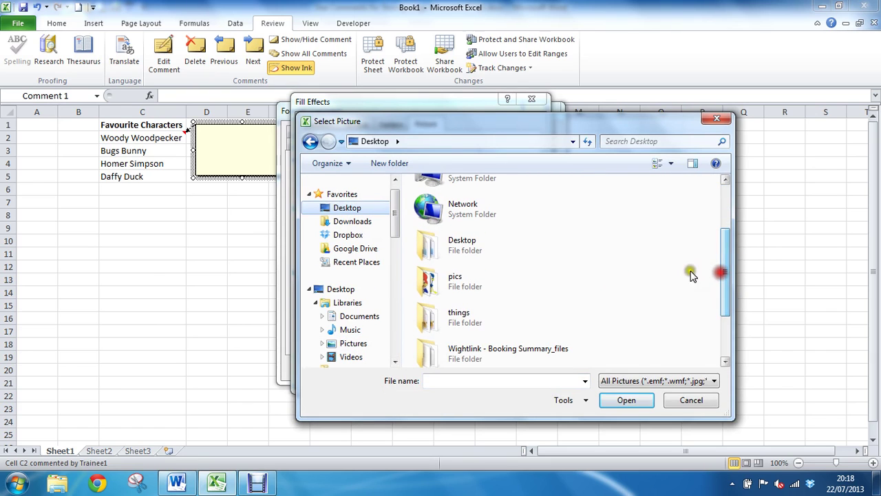
pyautogui.doubleClick(423, 276)
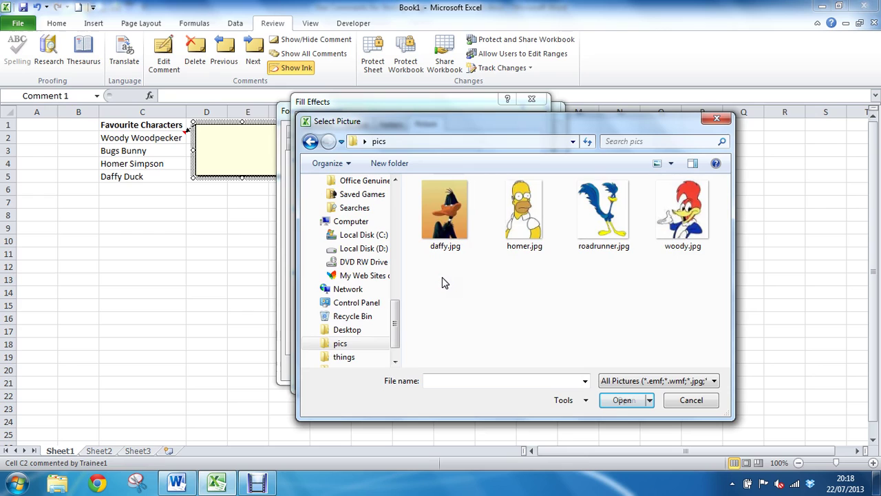
pyautogui.click(675, 221)
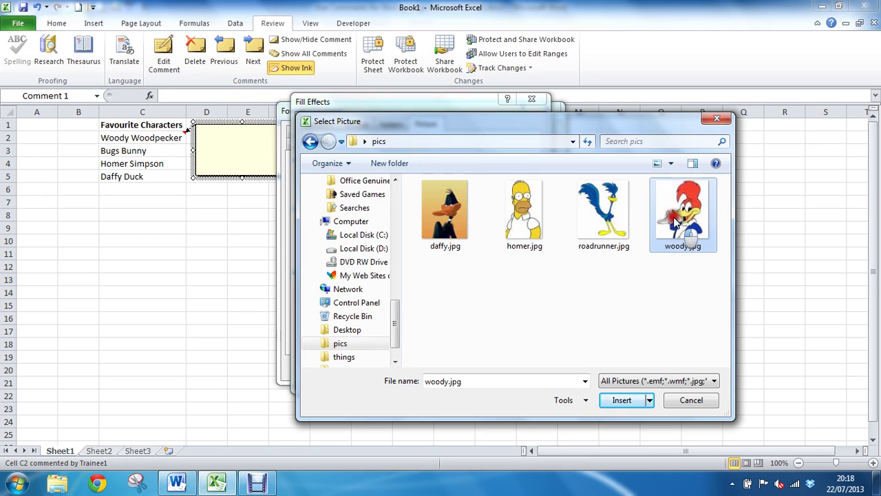
pyautogui.click(619, 402)
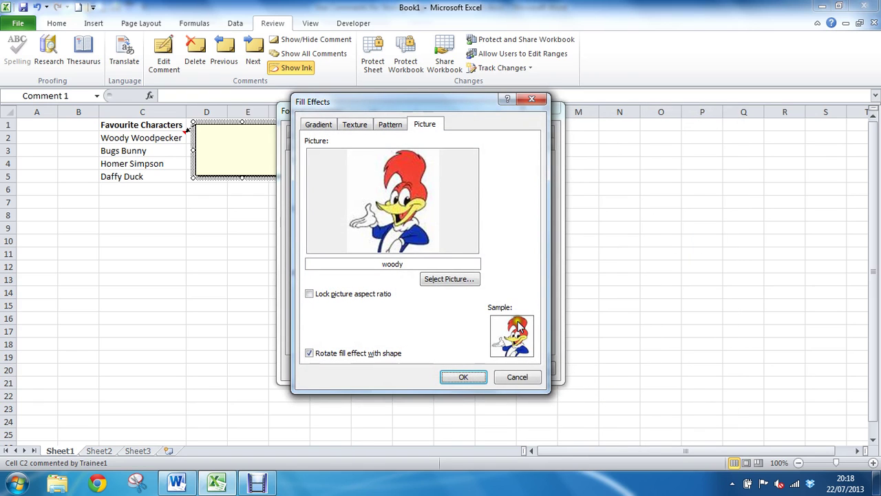
pyautogui.click(484, 378)
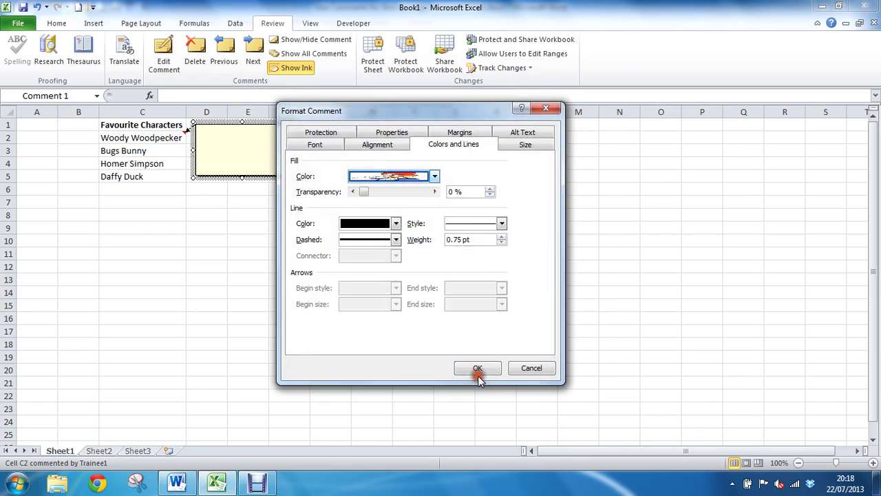
pyautogui.click(476, 369)
pyautogui.click(473, 371)
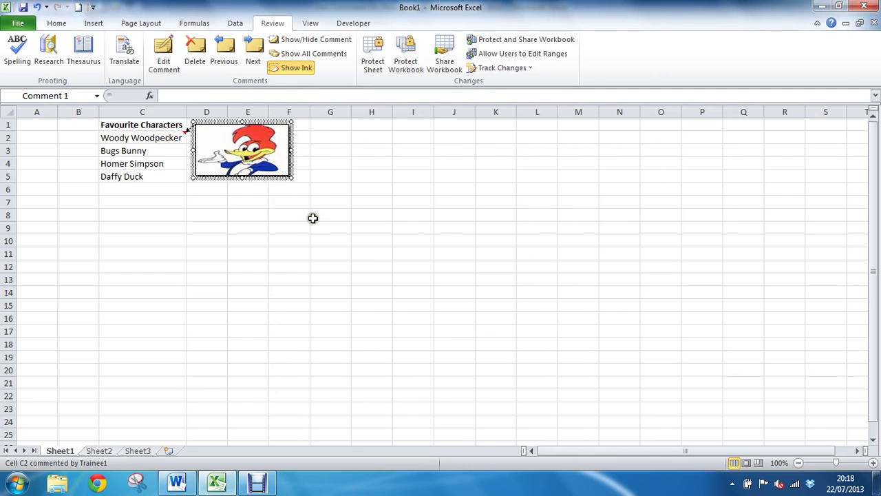
# - Enlarge the picture comment so it reaches just into column G and down to row 7, and deselect it
pyautogui.moveTo(292, 180); pyautogui.dragTo(314, 204)
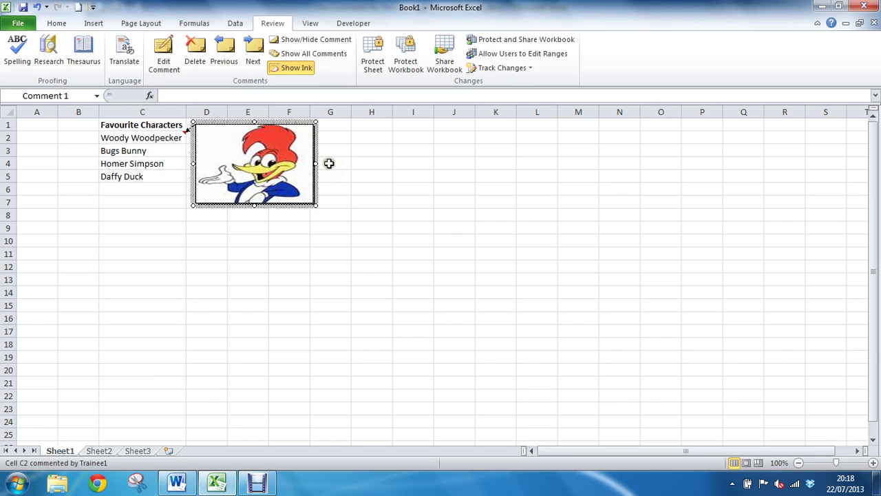
pyautogui.click(280, 241)
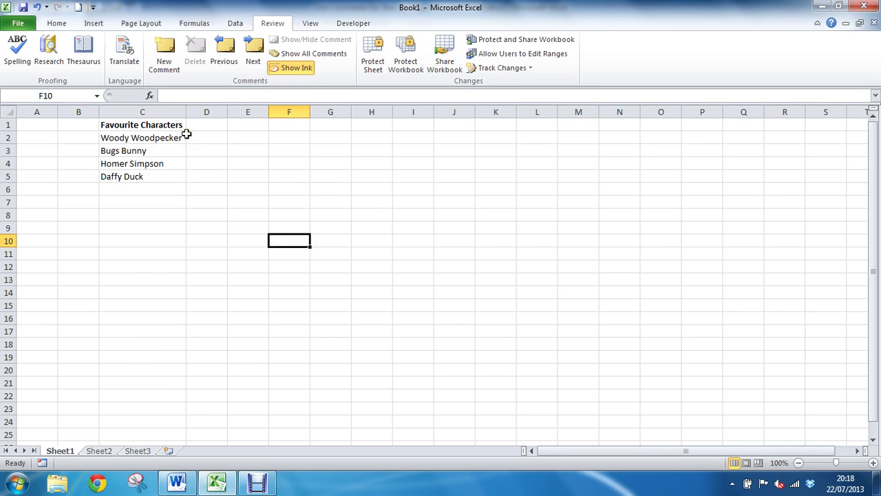
# - Browse to the previous and next comments, continuing the review from the beginning of the workbook
pyautogui.moveTo(186, 133)
pyautogui.click(229, 60)
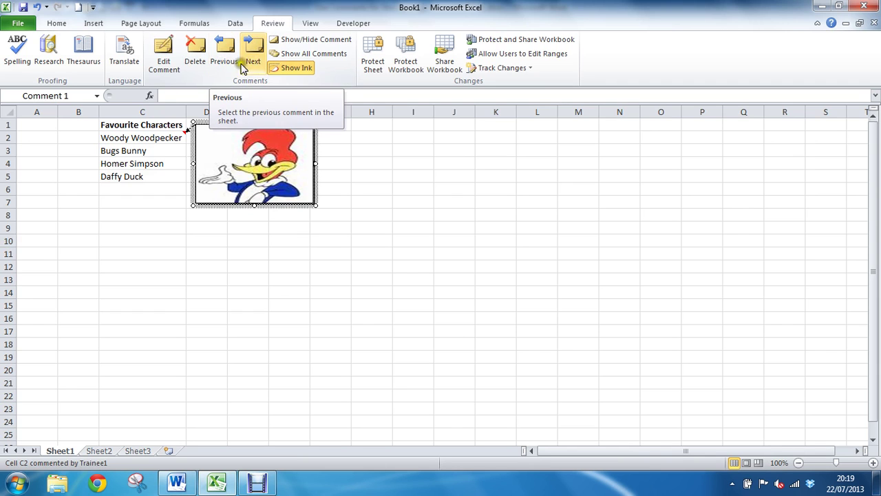
pyautogui.click(254, 61)
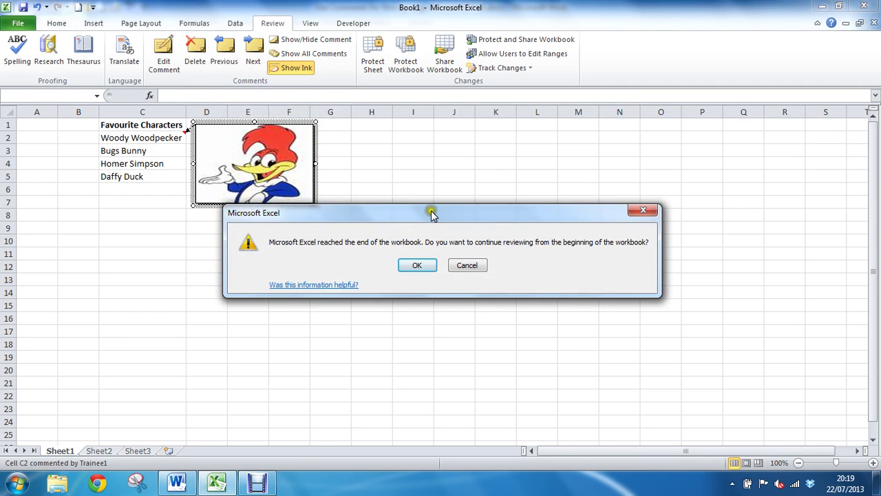
pyautogui.click(416, 266)
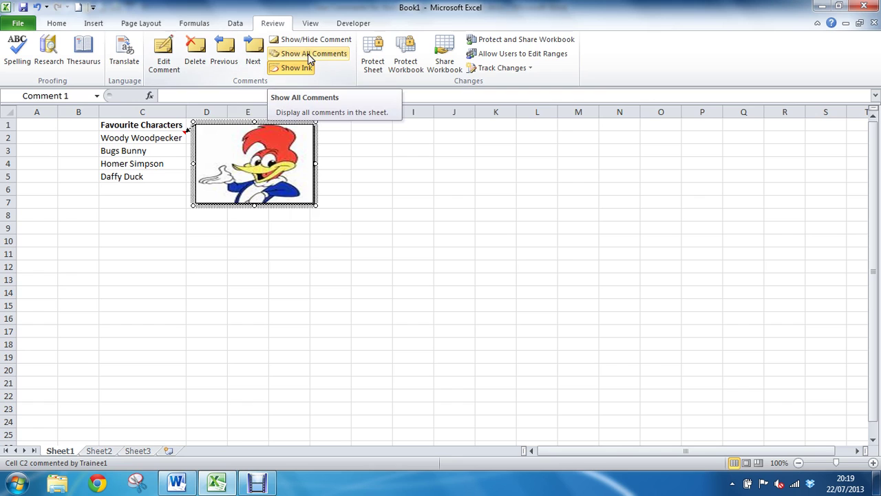
# - Deselect the comment, display all comments on the sheet, and hide them again
pyautogui.click(374, 151)
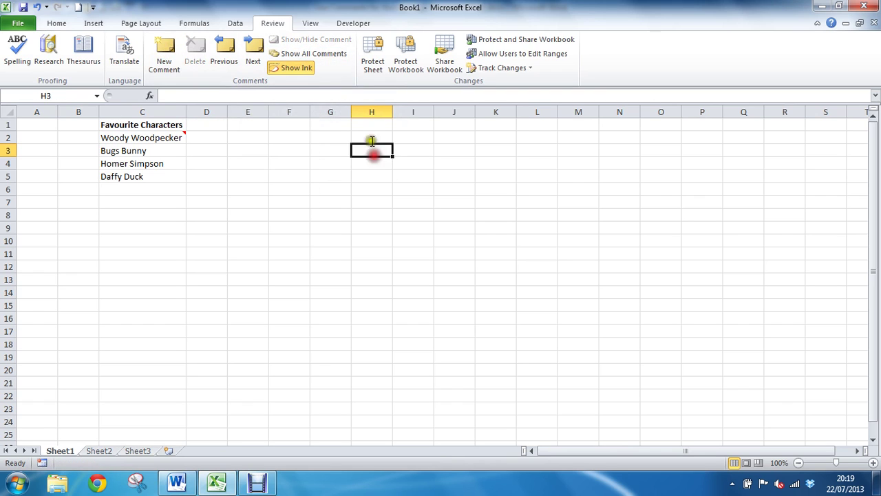
pyautogui.click(334, 54)
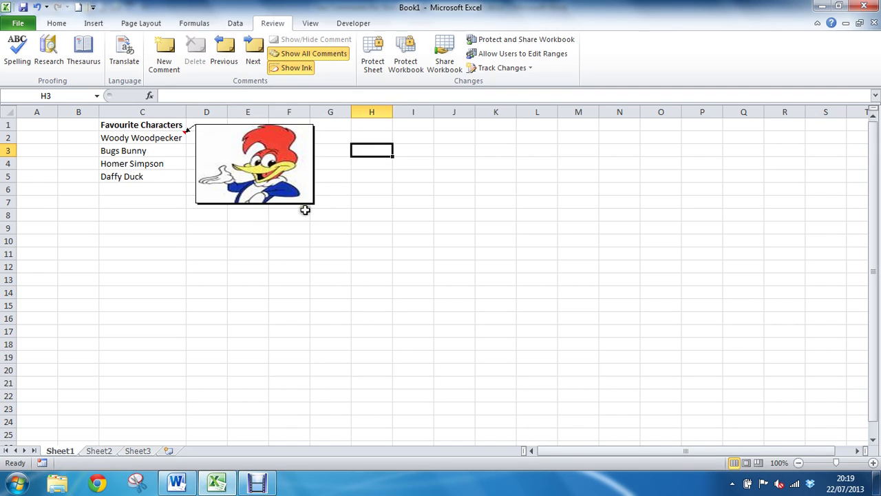
pyautogui.click(330, 55)
pyautogui.click(331, 55)
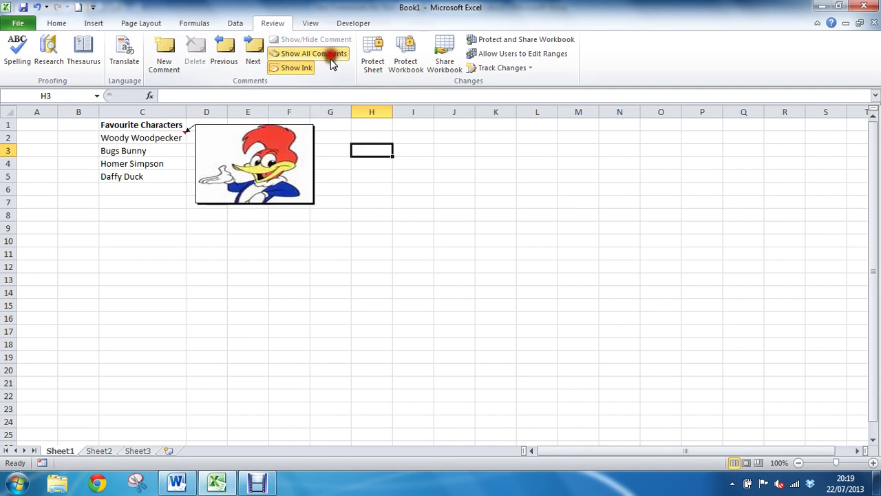
pyautogui.click(336, 55)
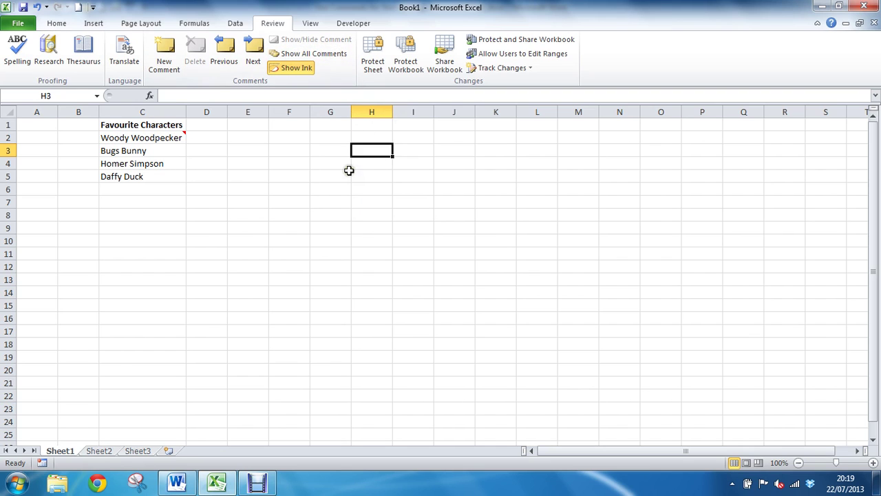